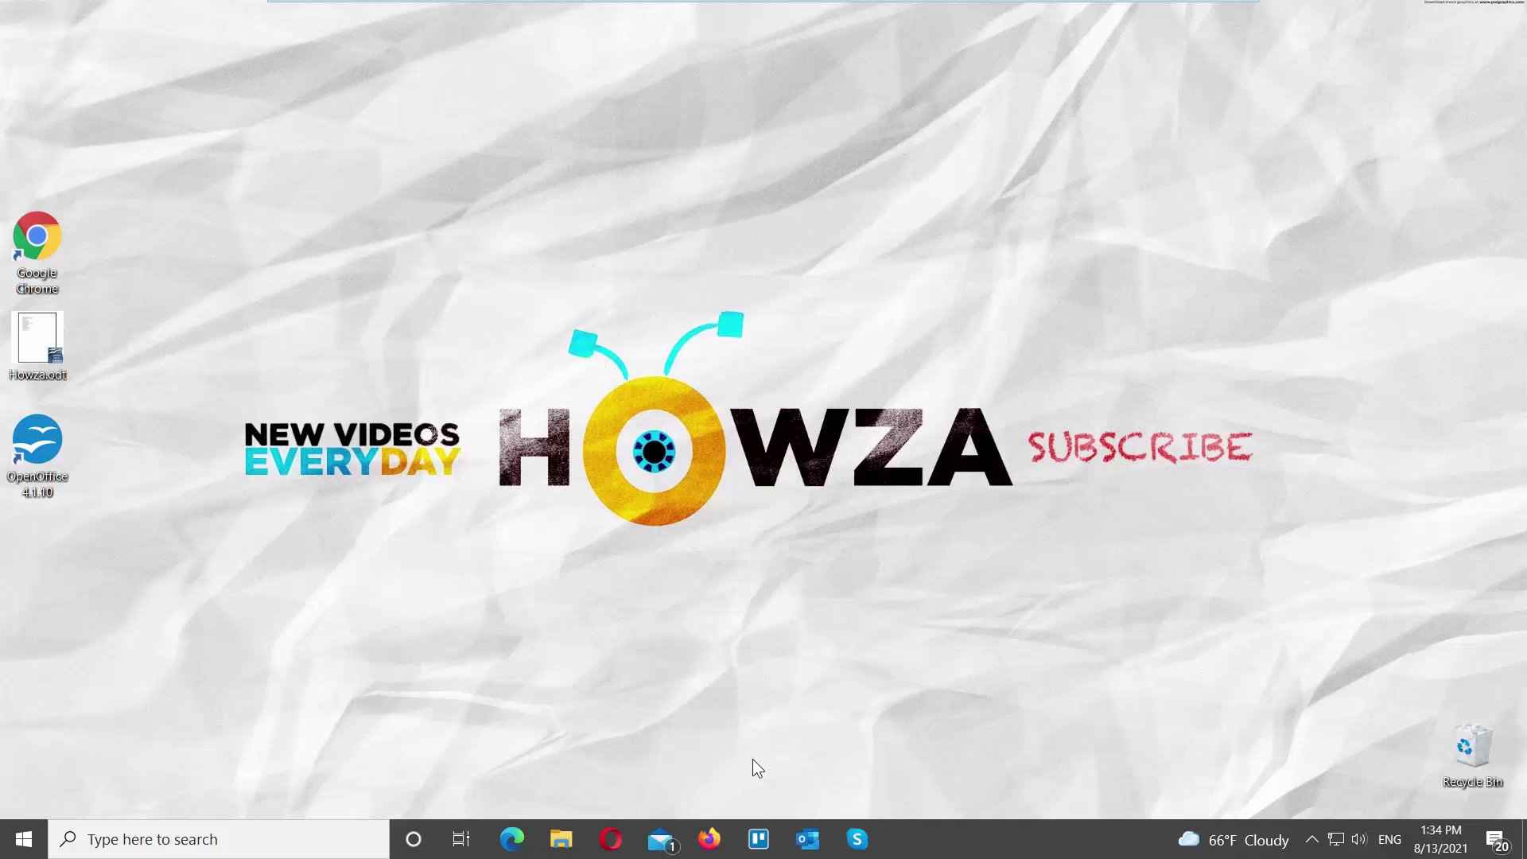
# Open Howza.odt and set its page background colour to Orange via the Page Style dialog
pyautogui.doubleClick(68, 325)
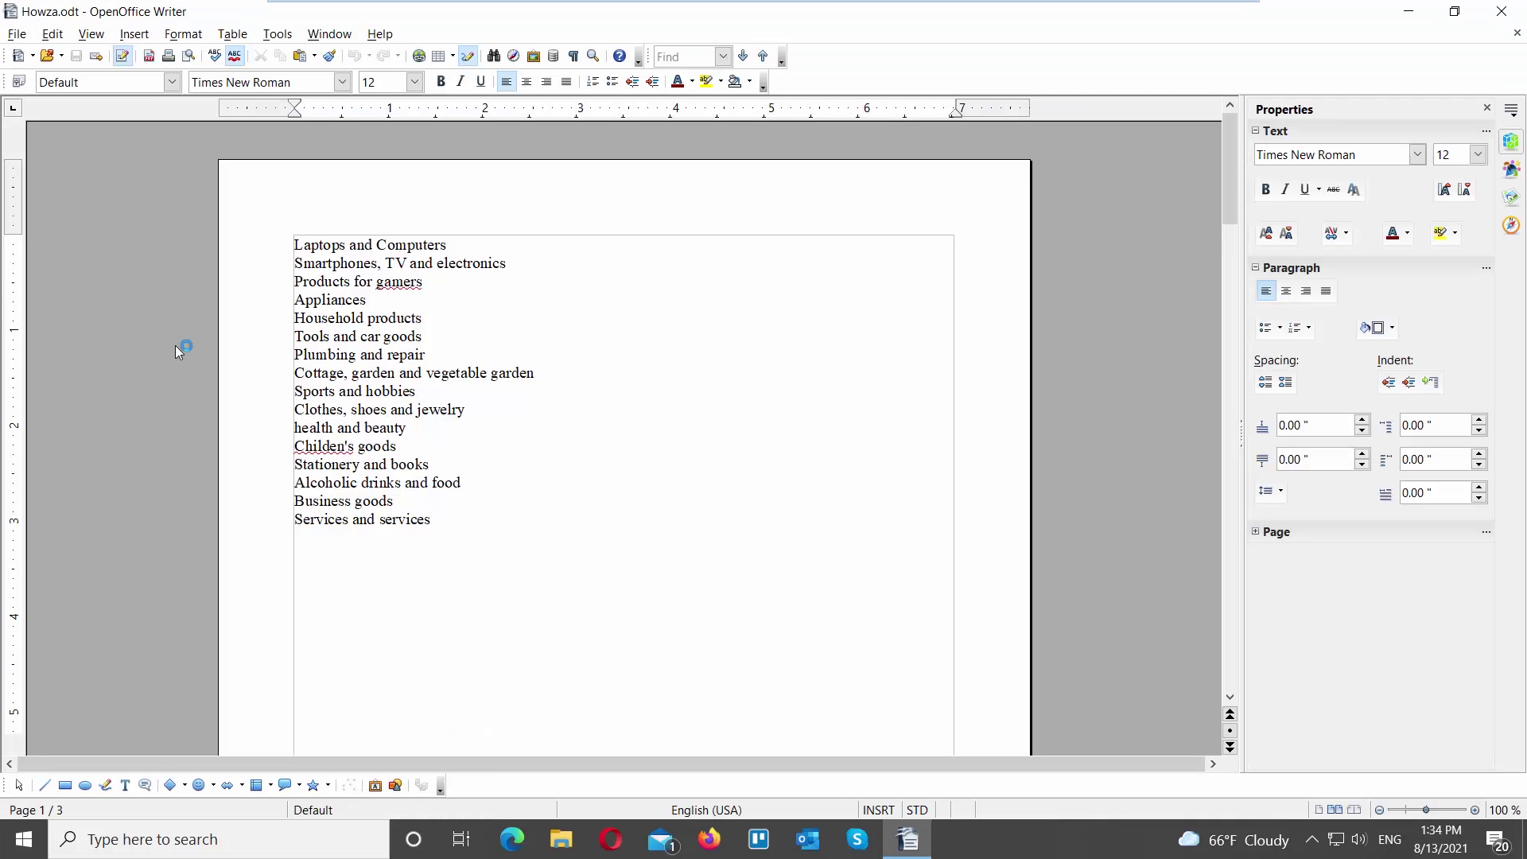
pyautogui.scroll(-1, 514, 537)
pyautogui.rightClick(515, 523)
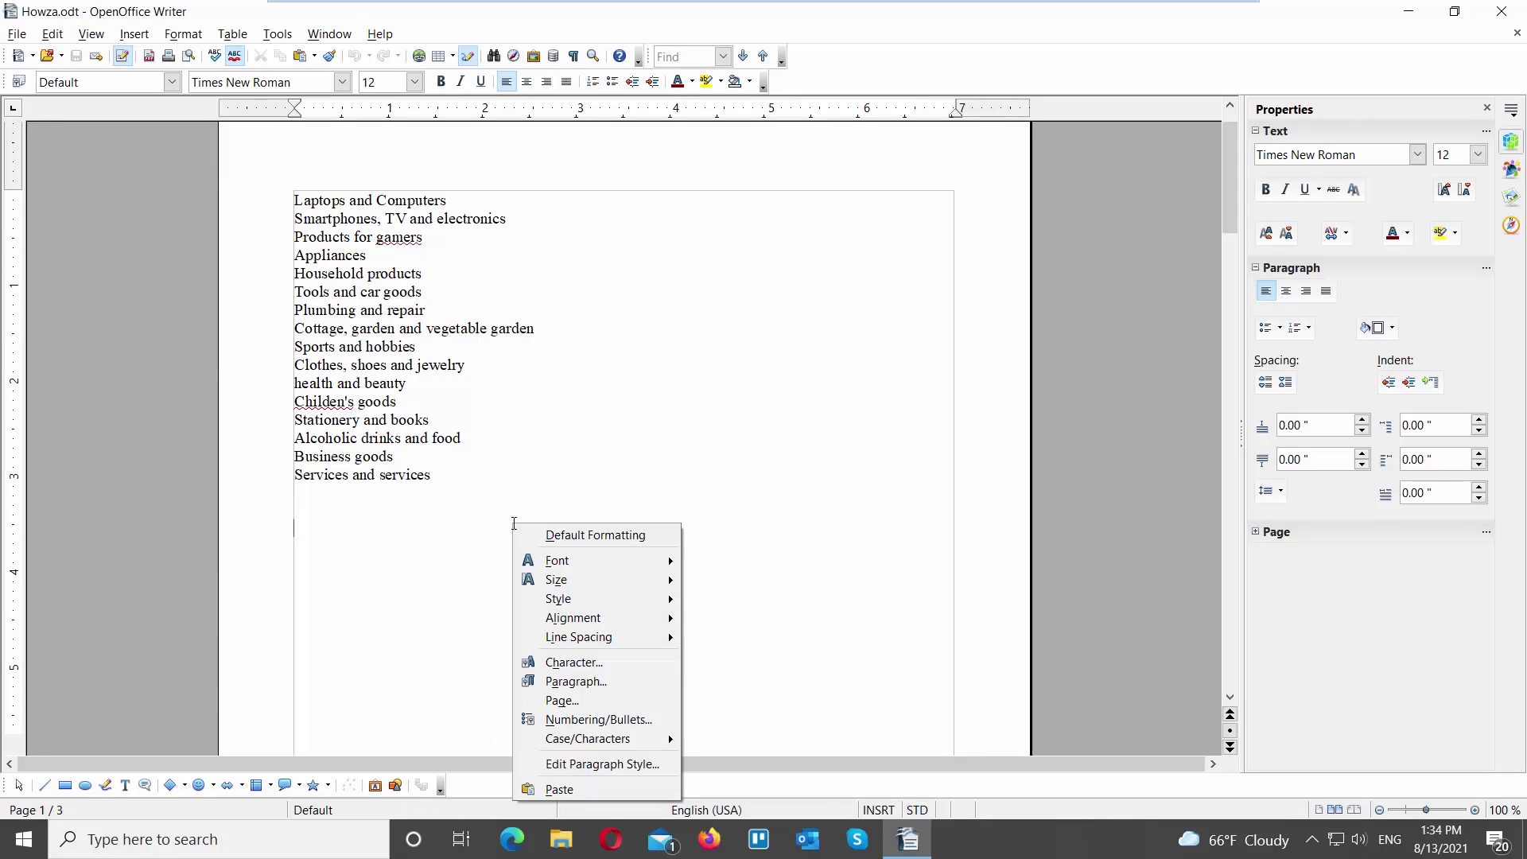
pyautogui.click(572, 704)
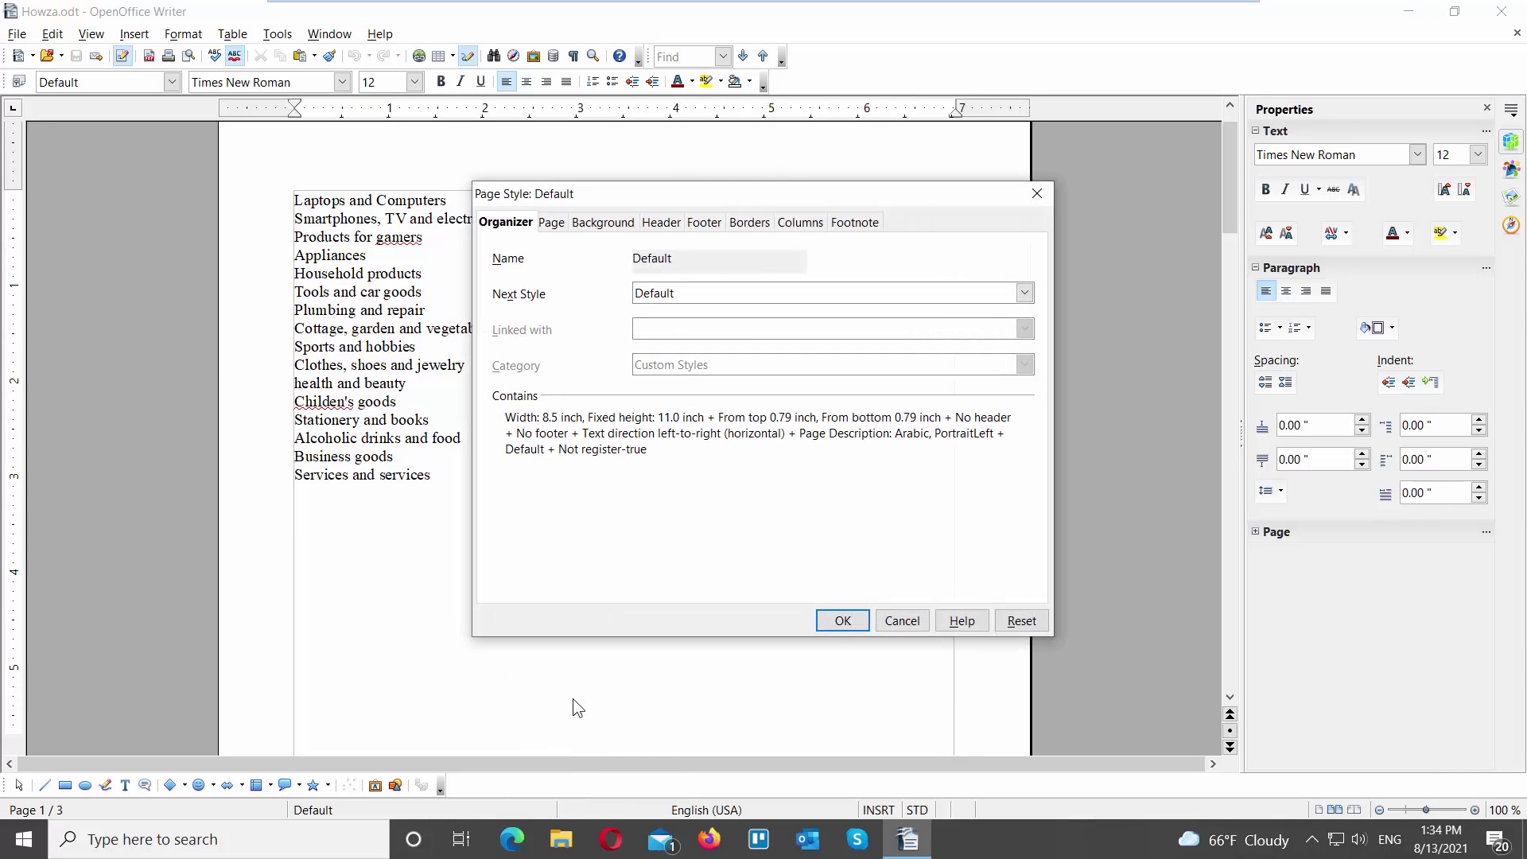
pyautogui.click(588, 223)
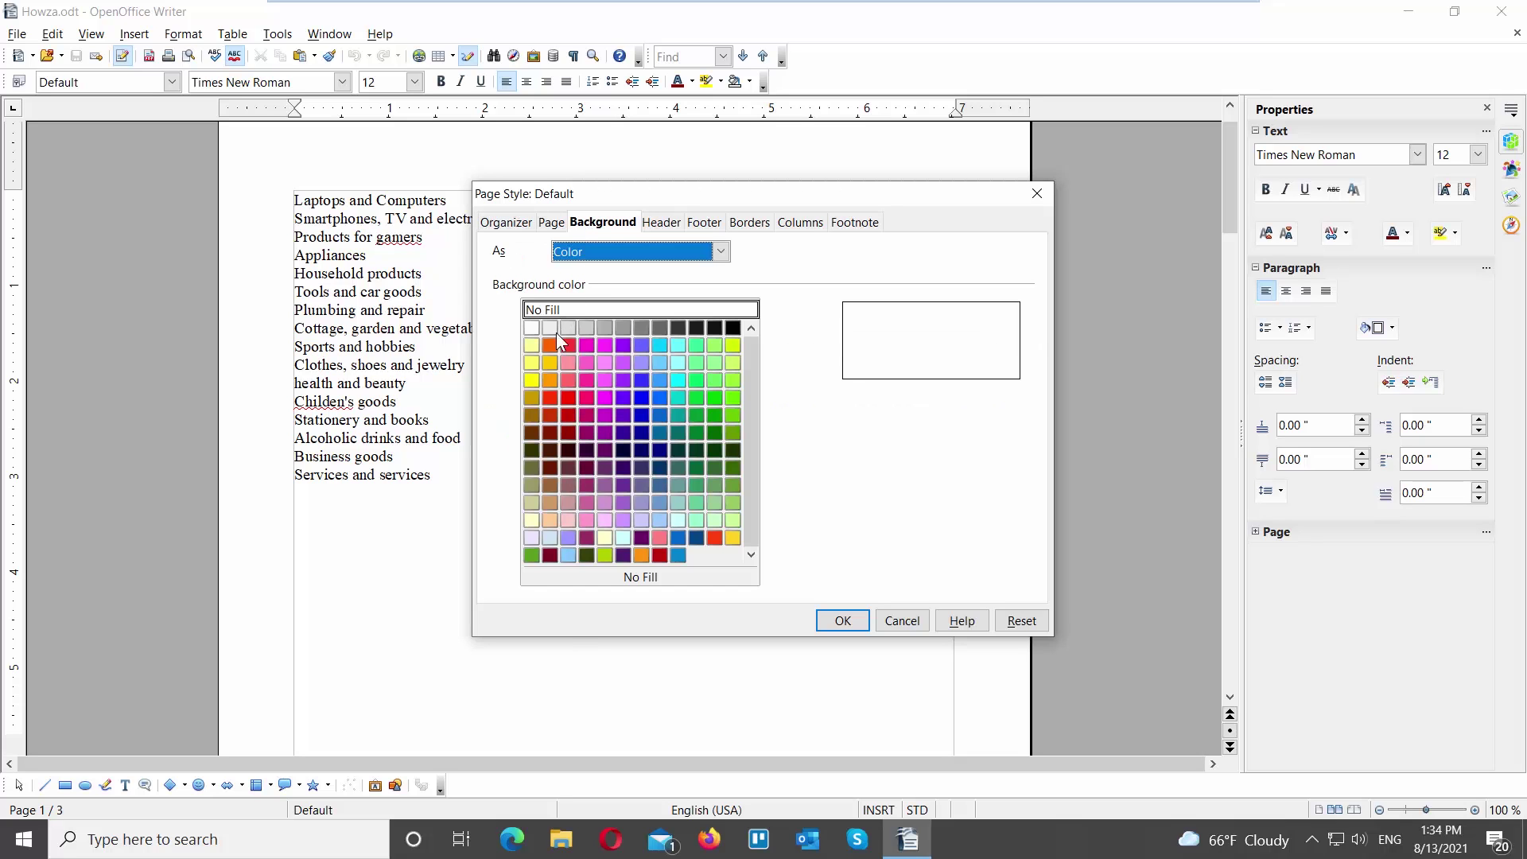
pyautogui.click(551, 344)
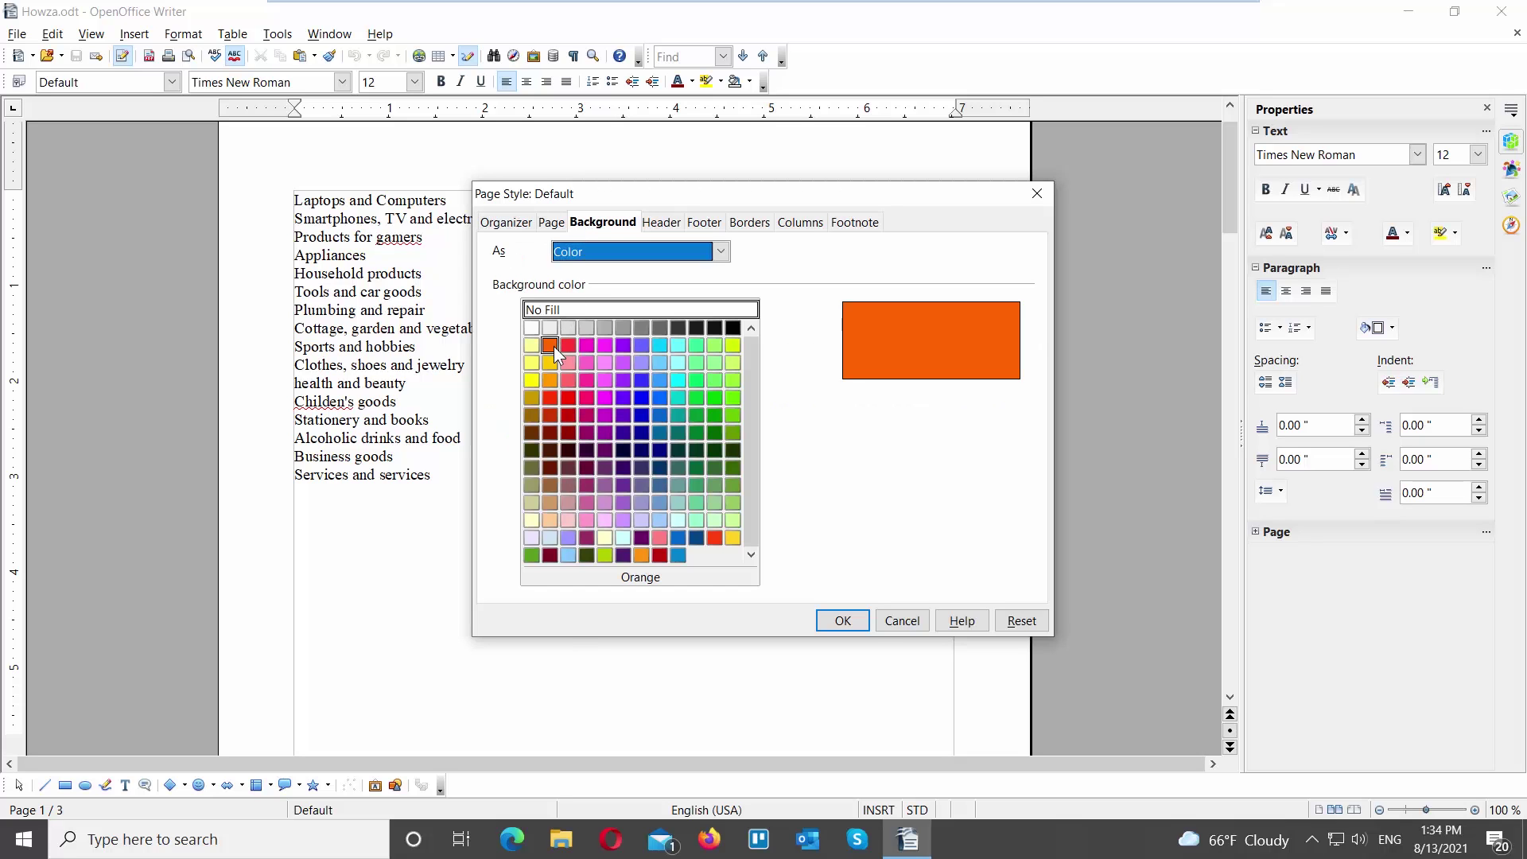
pyautogui.click(855, 619)
pyautogui.scroll(-10, 634, 433)
pyautogui.scroll(-5, 633, 436)
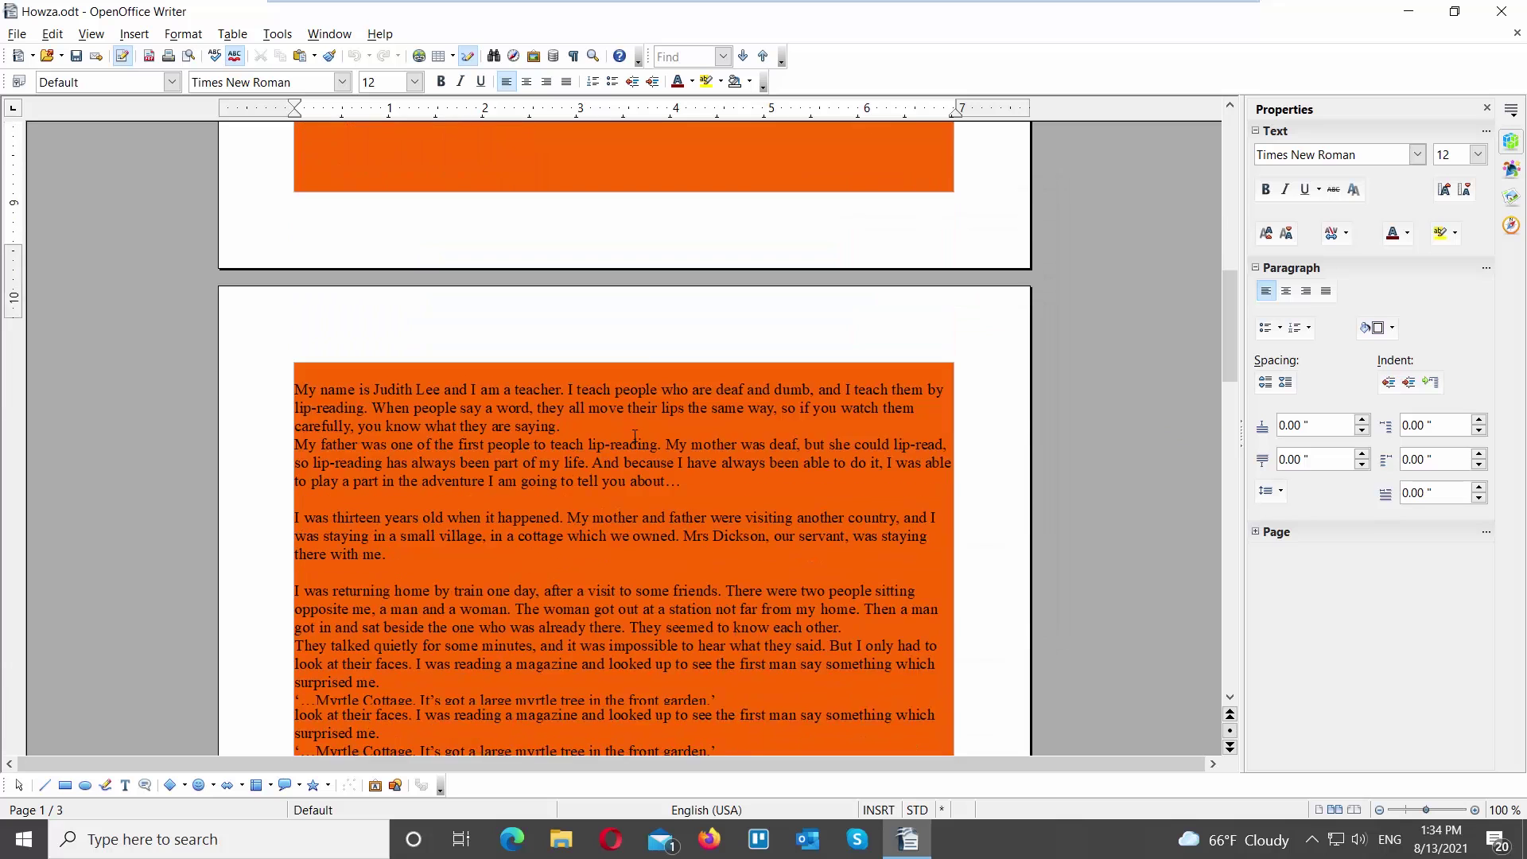
pyautogui.scroll(-1, 634, 436)
pyautogui.scroll(-7, 640, 514)
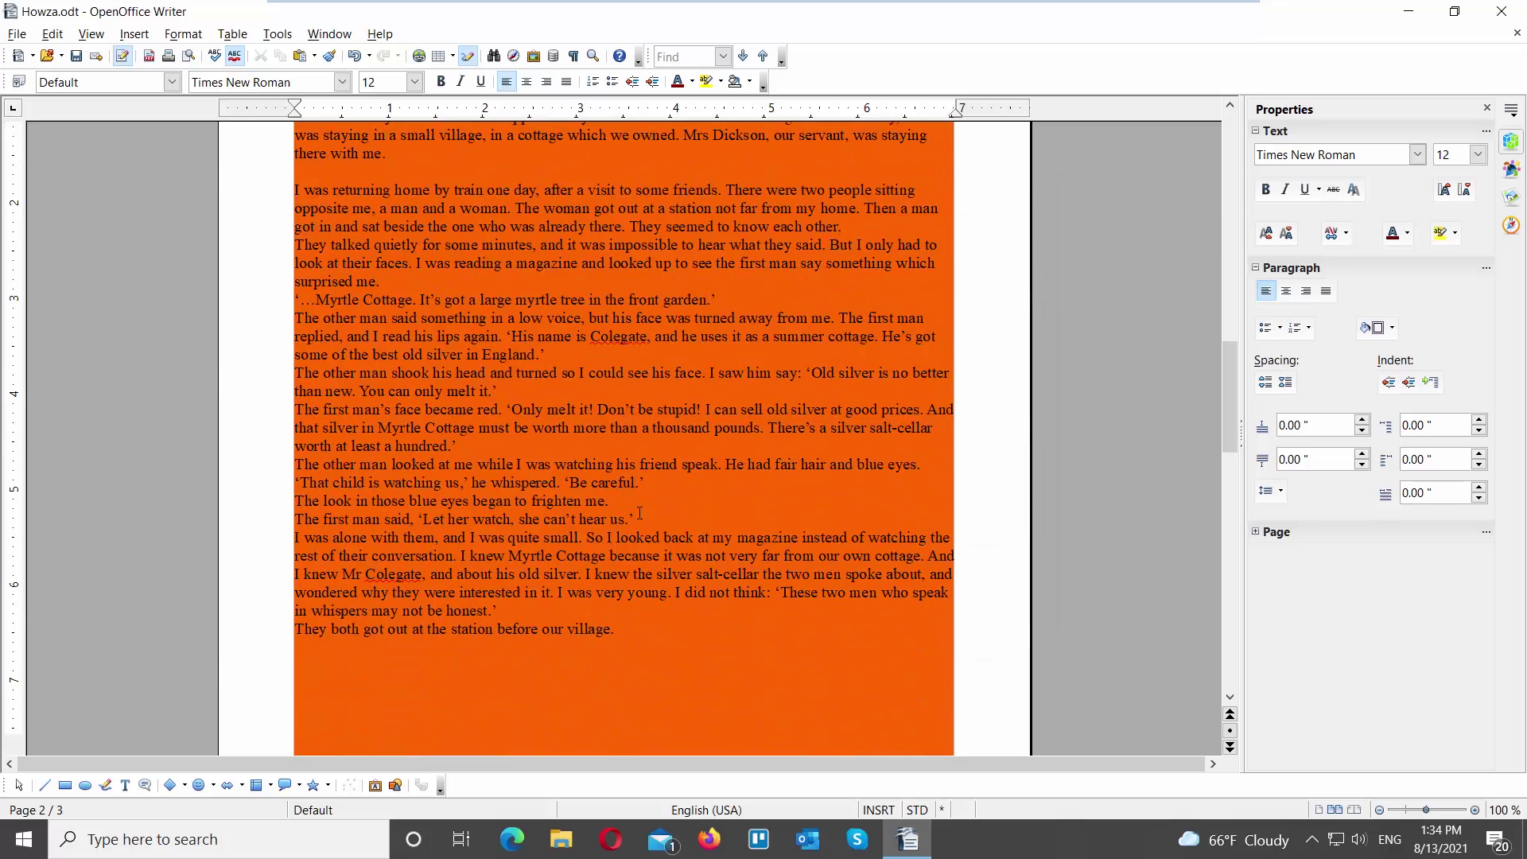
pyautogui.scroll(-3, 640, 513)
# Set the page background colour to Cyan 4 in the Page Style dialog
pyautogui.rightClick(640, 513)
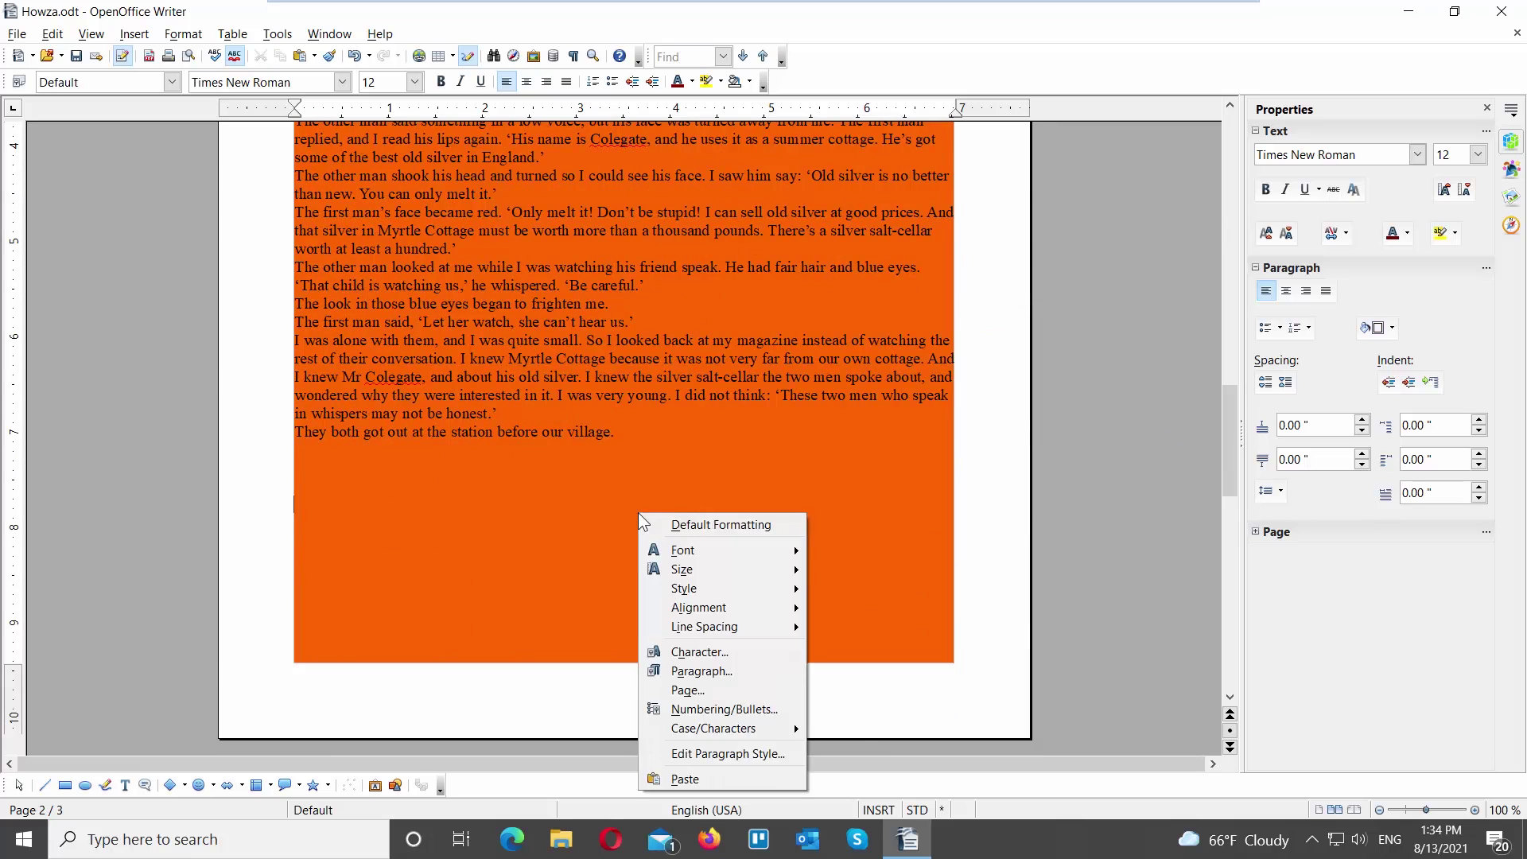
pyautogui.click(682, 692)
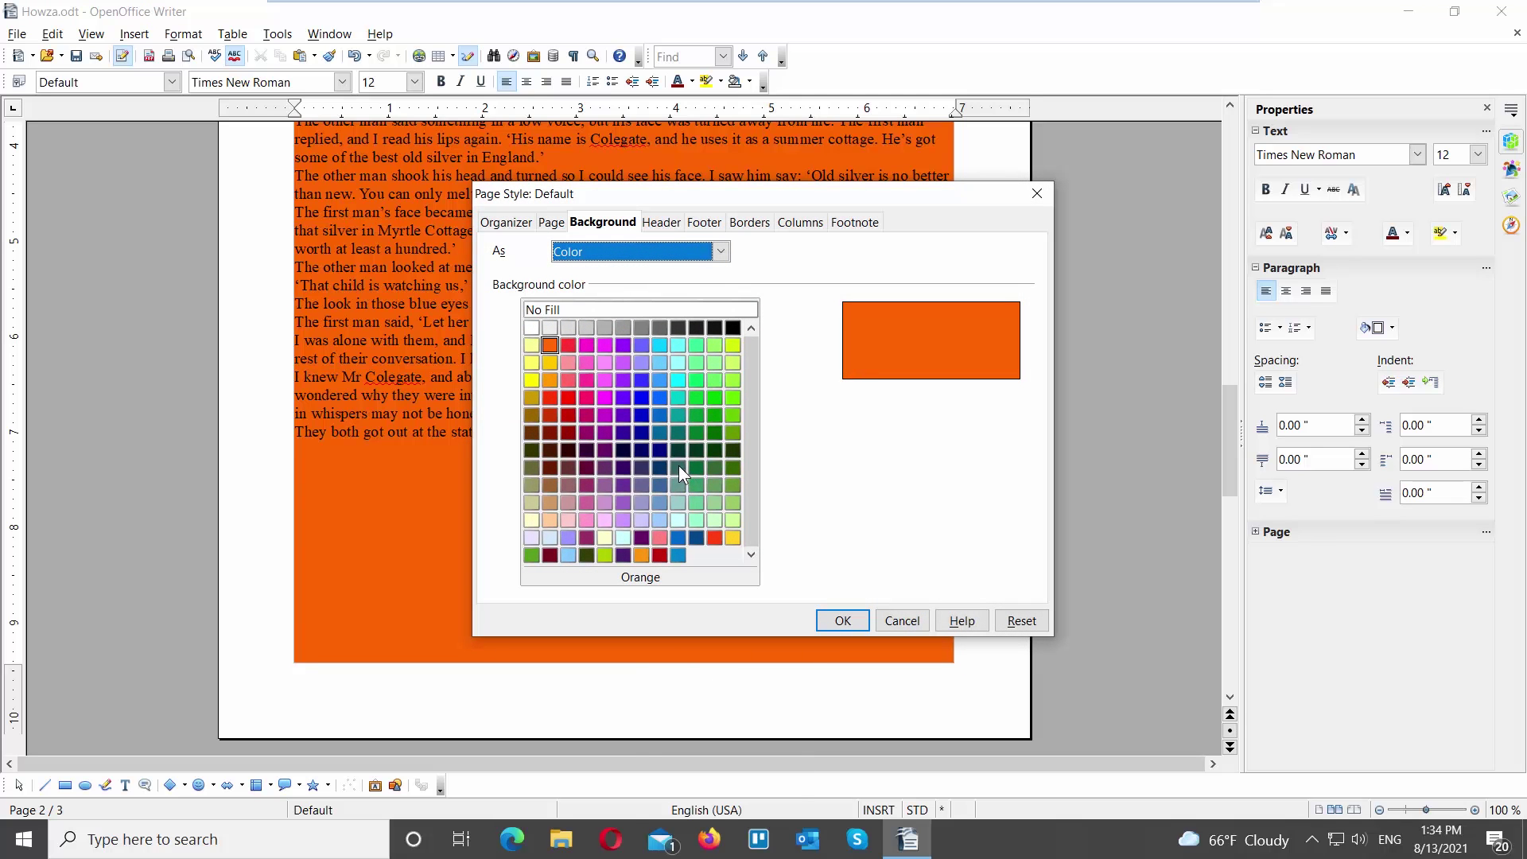
pyautogui.click(676, 416)
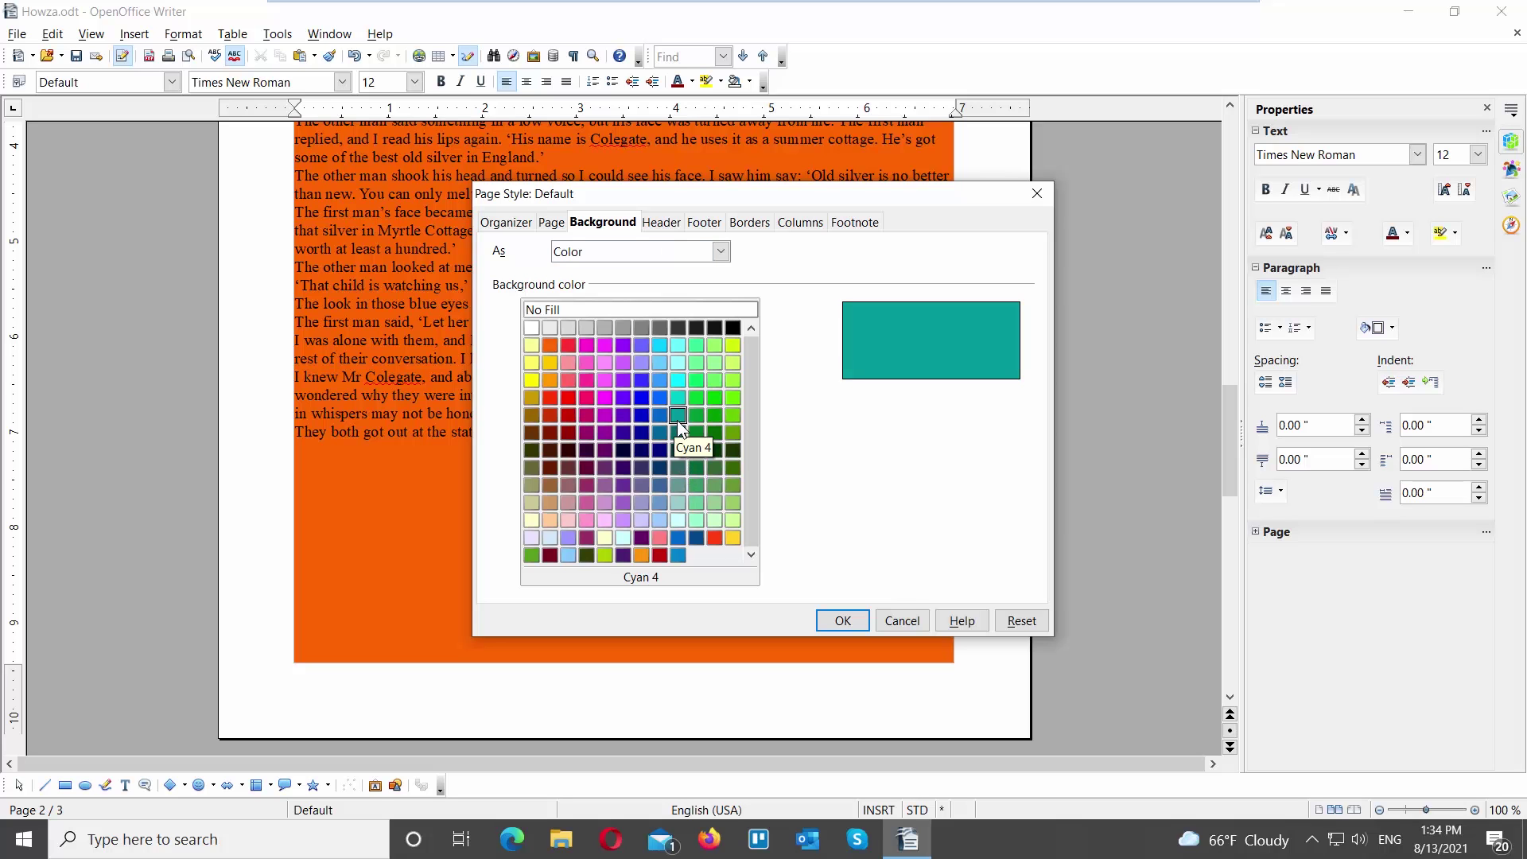
pyautogui.click(843, 621)
pyautogui.scroll(5, 718, 569)
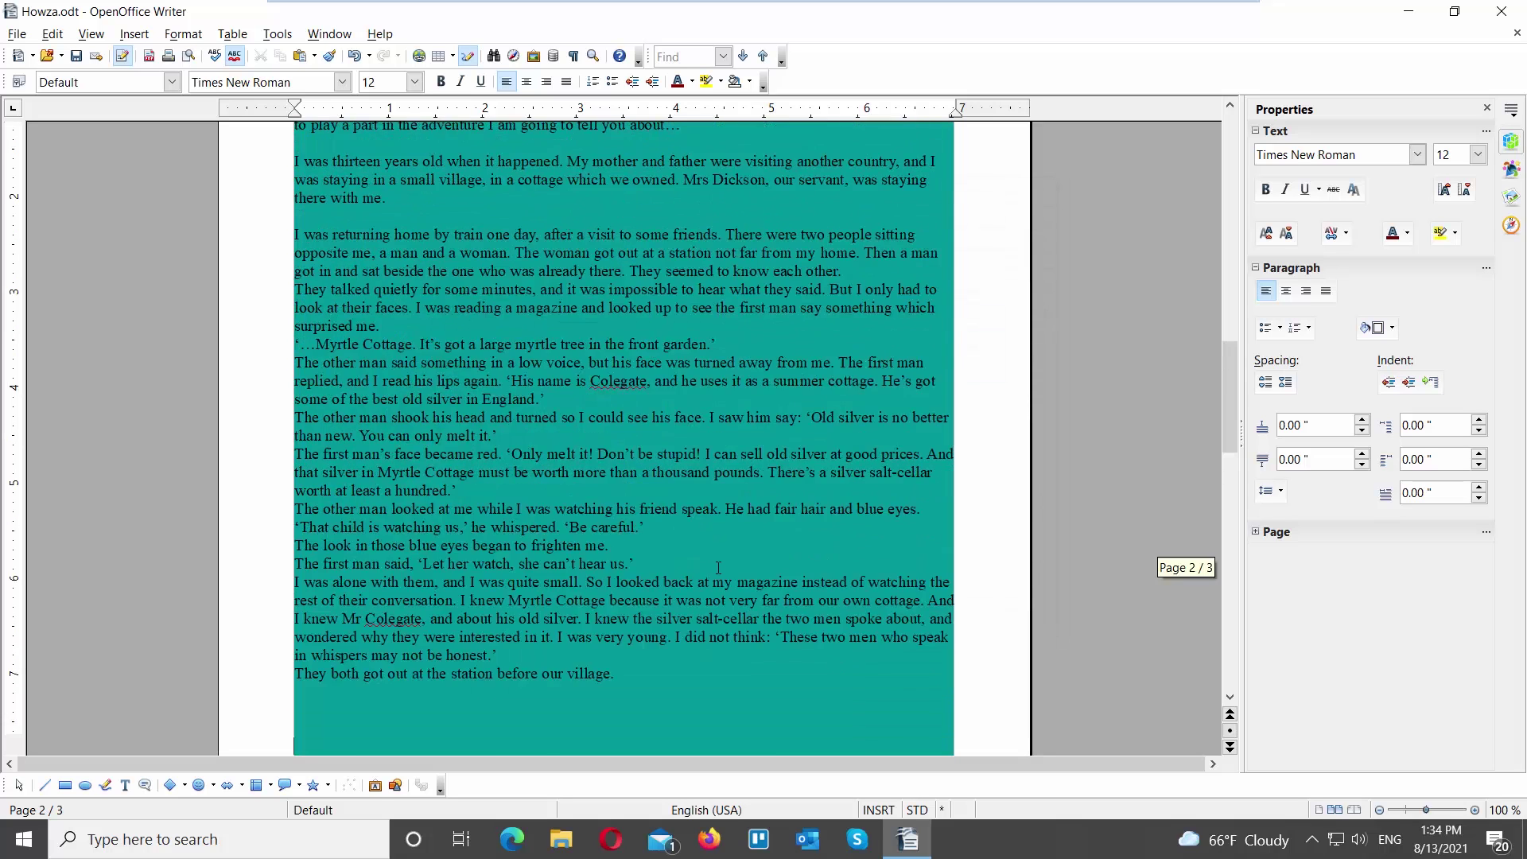
pyautogui.scroll(5, 718, 570)
pyautogui.scroll(5, 719, 568)
pyautogui.scroll(-5, 718, 570)
pyautogui.scroll(-3, 718, 569)
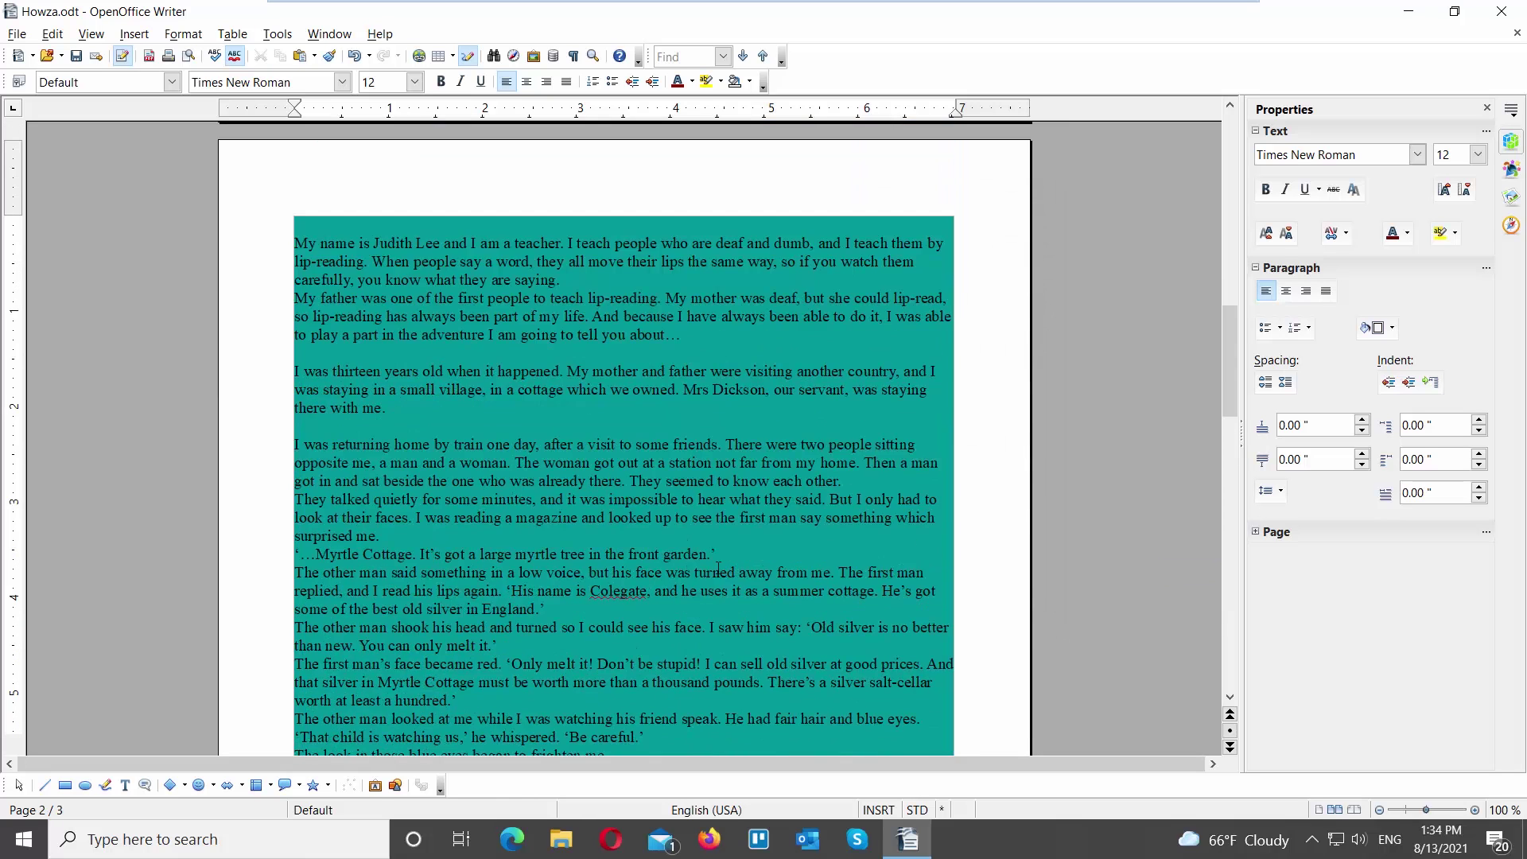
pyautogui.scroll(-5, 719, 569)
pyautogui.scroll(-3, 718, 582)
pyautogui.click(736, 592)
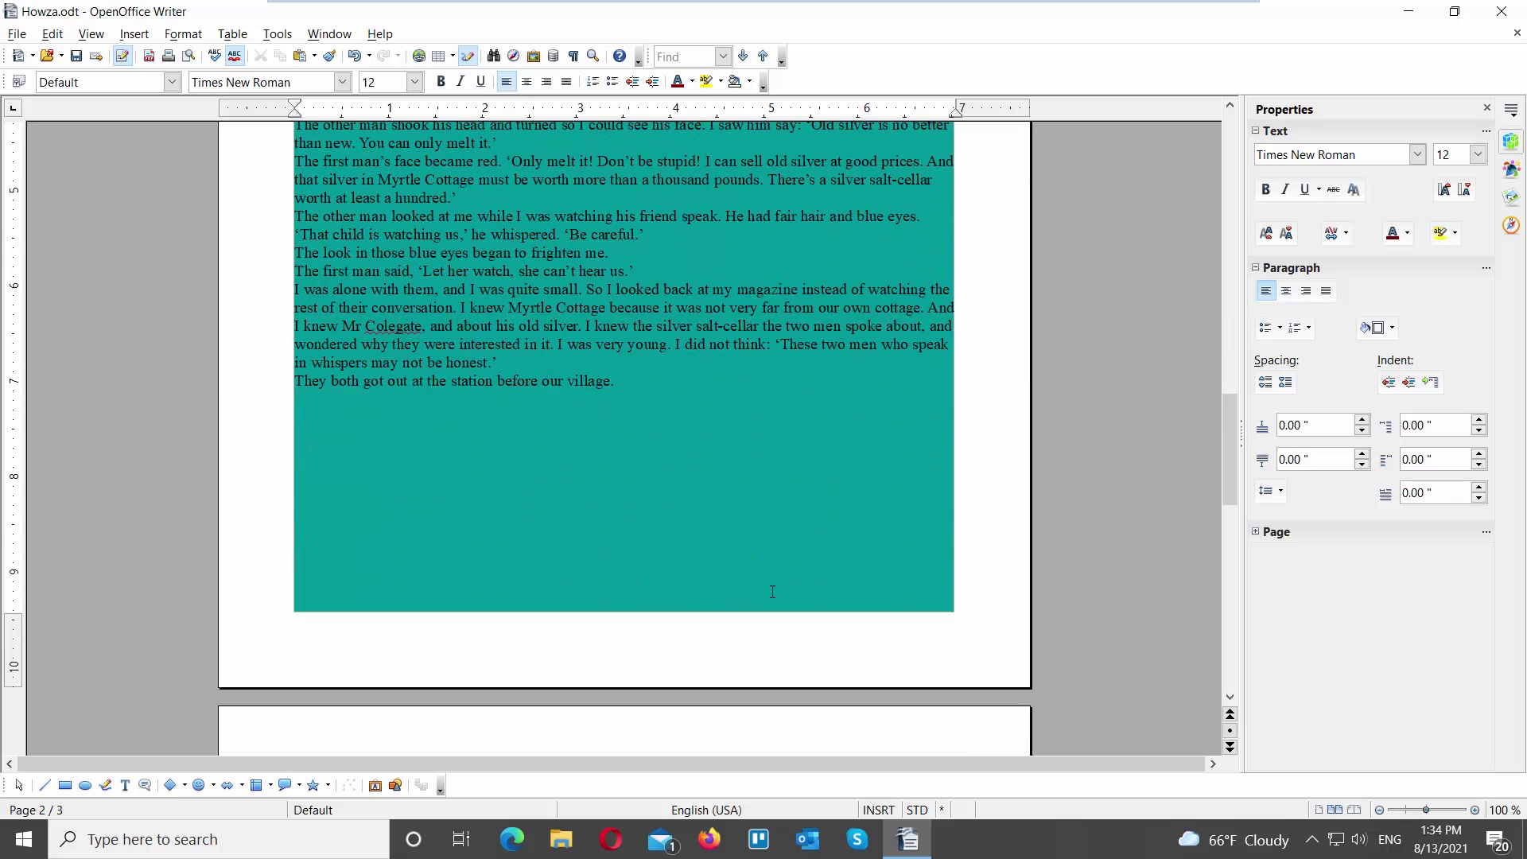
pyautogui.scroll(4, 772, 592)
pyautogui.scroll(3, 771, 592)
pyautogui.scroll(3, 772, 592)
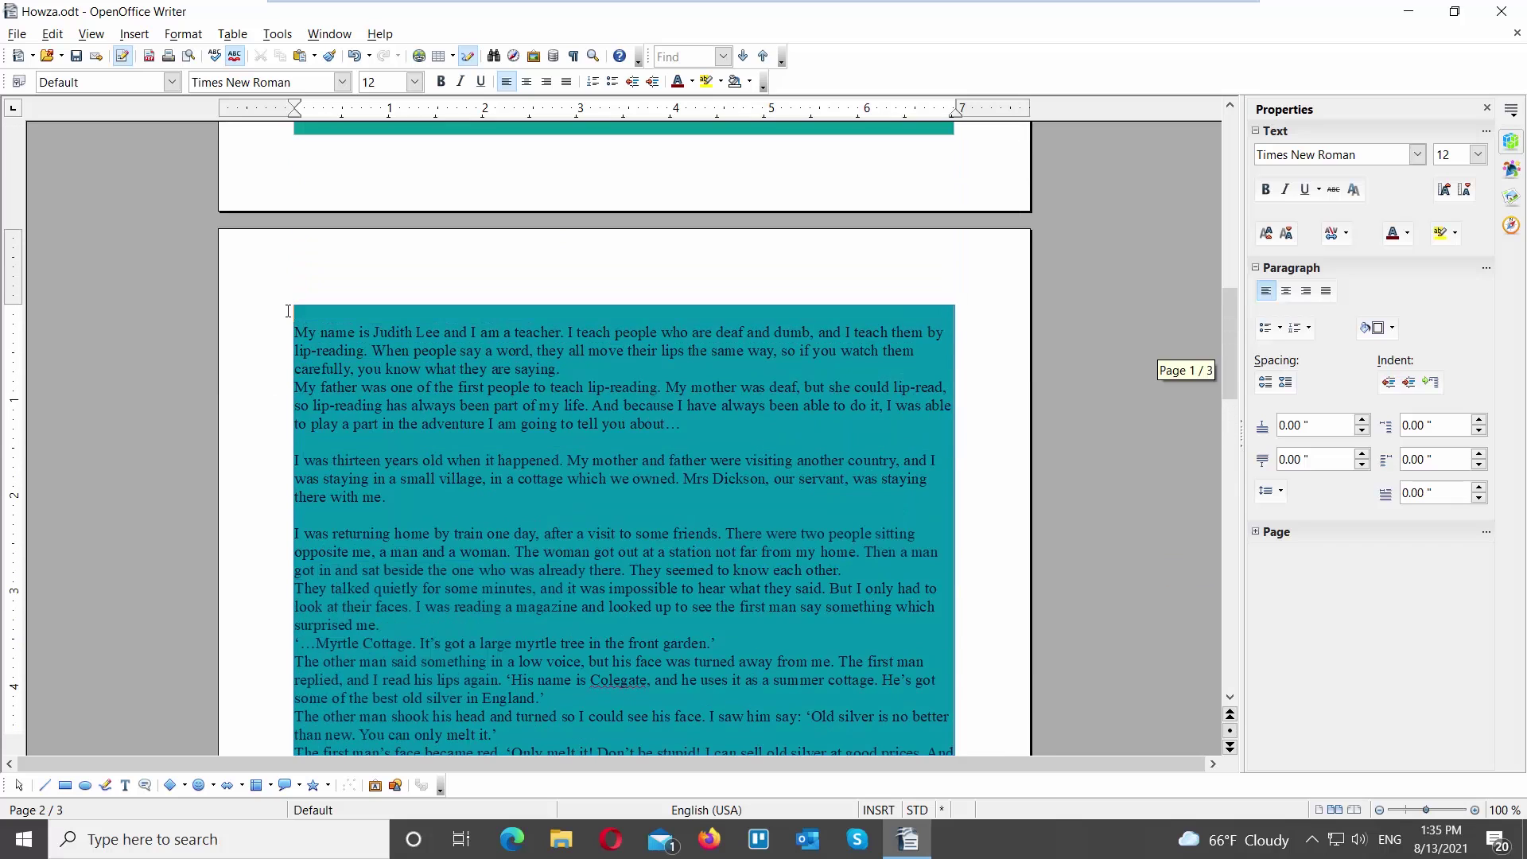
# Set the page background colour to Yellow in the Page Style dialog
pyautogui.rightClick(347, 318)
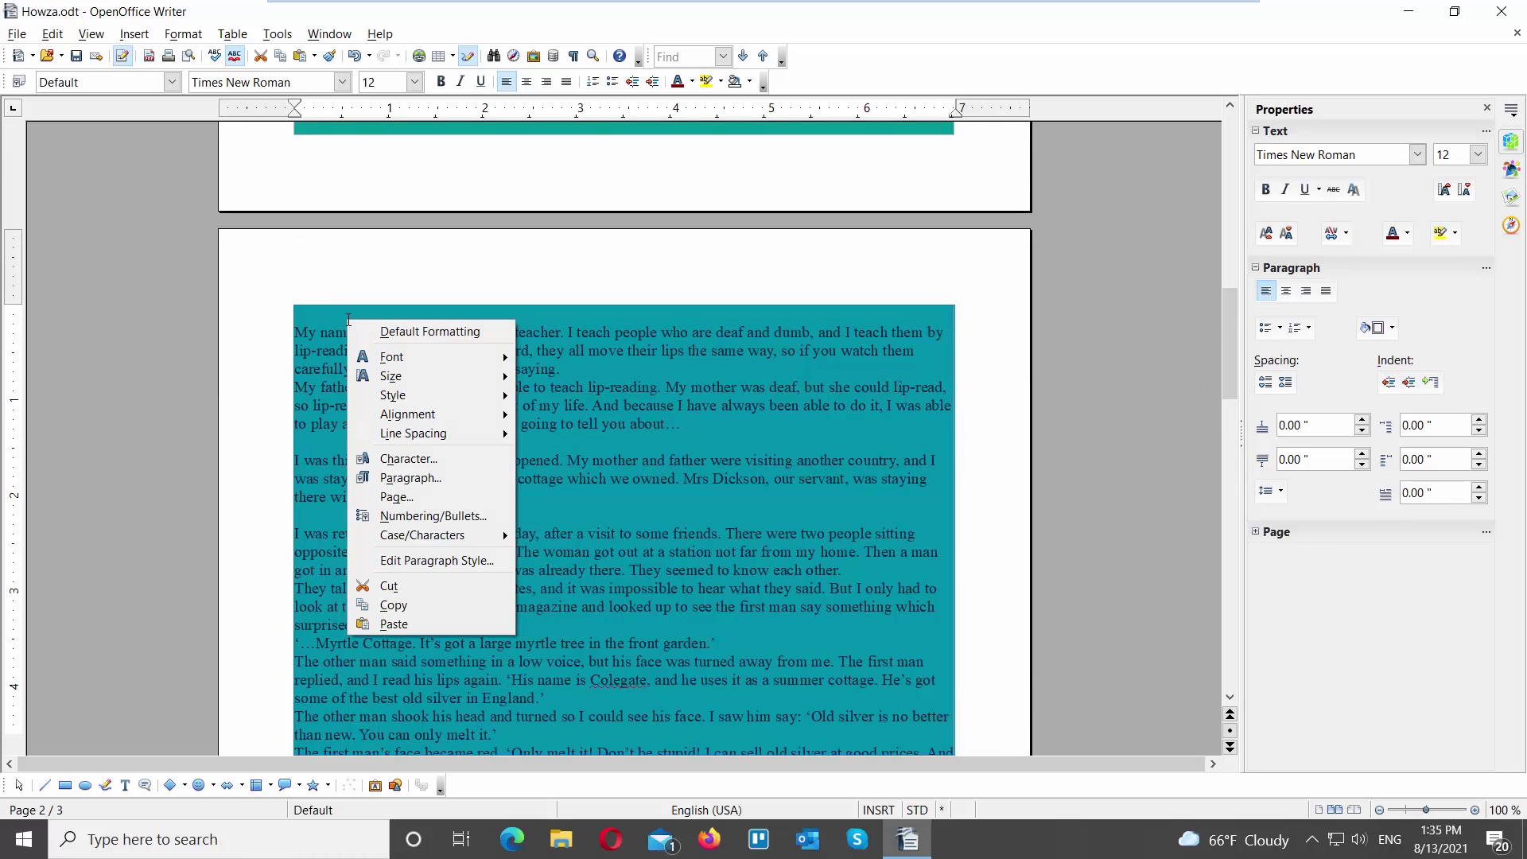
pyautogui.click(397, 496)
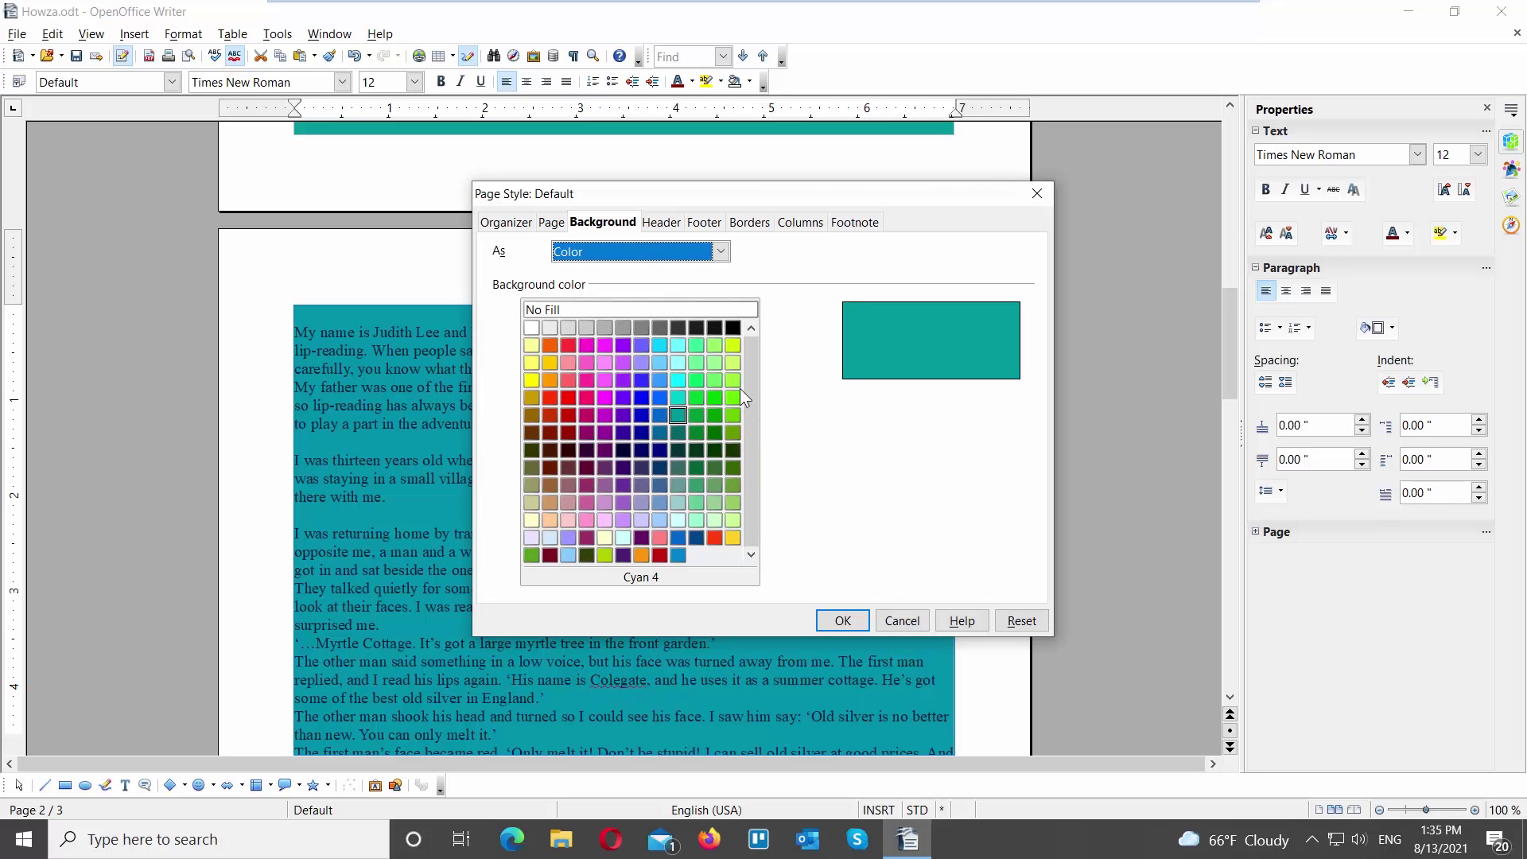
pyautogui.click(531, 346)
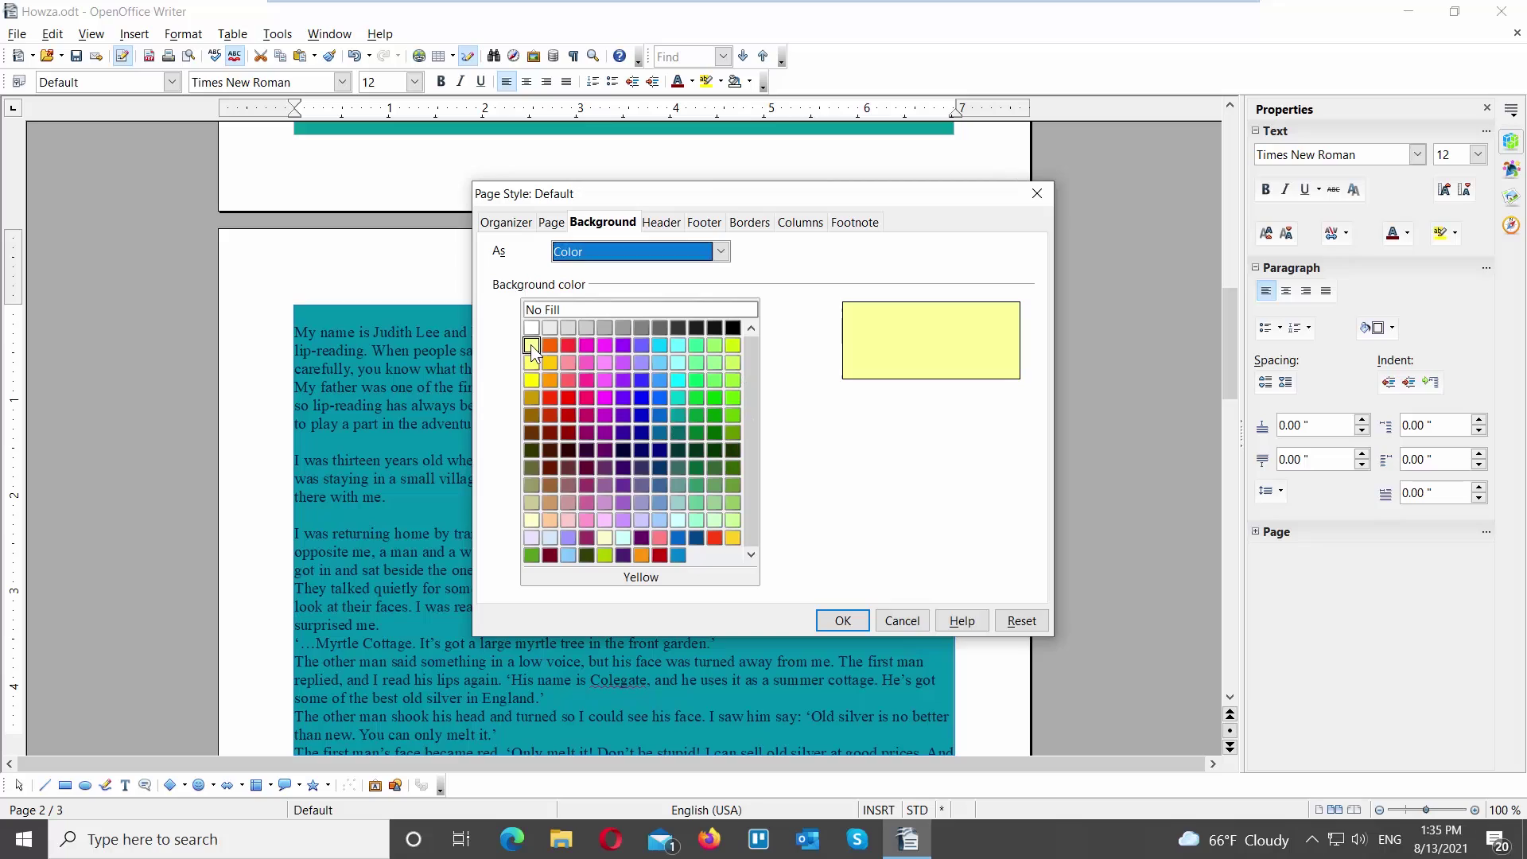
pyautogui.click(836, 621)
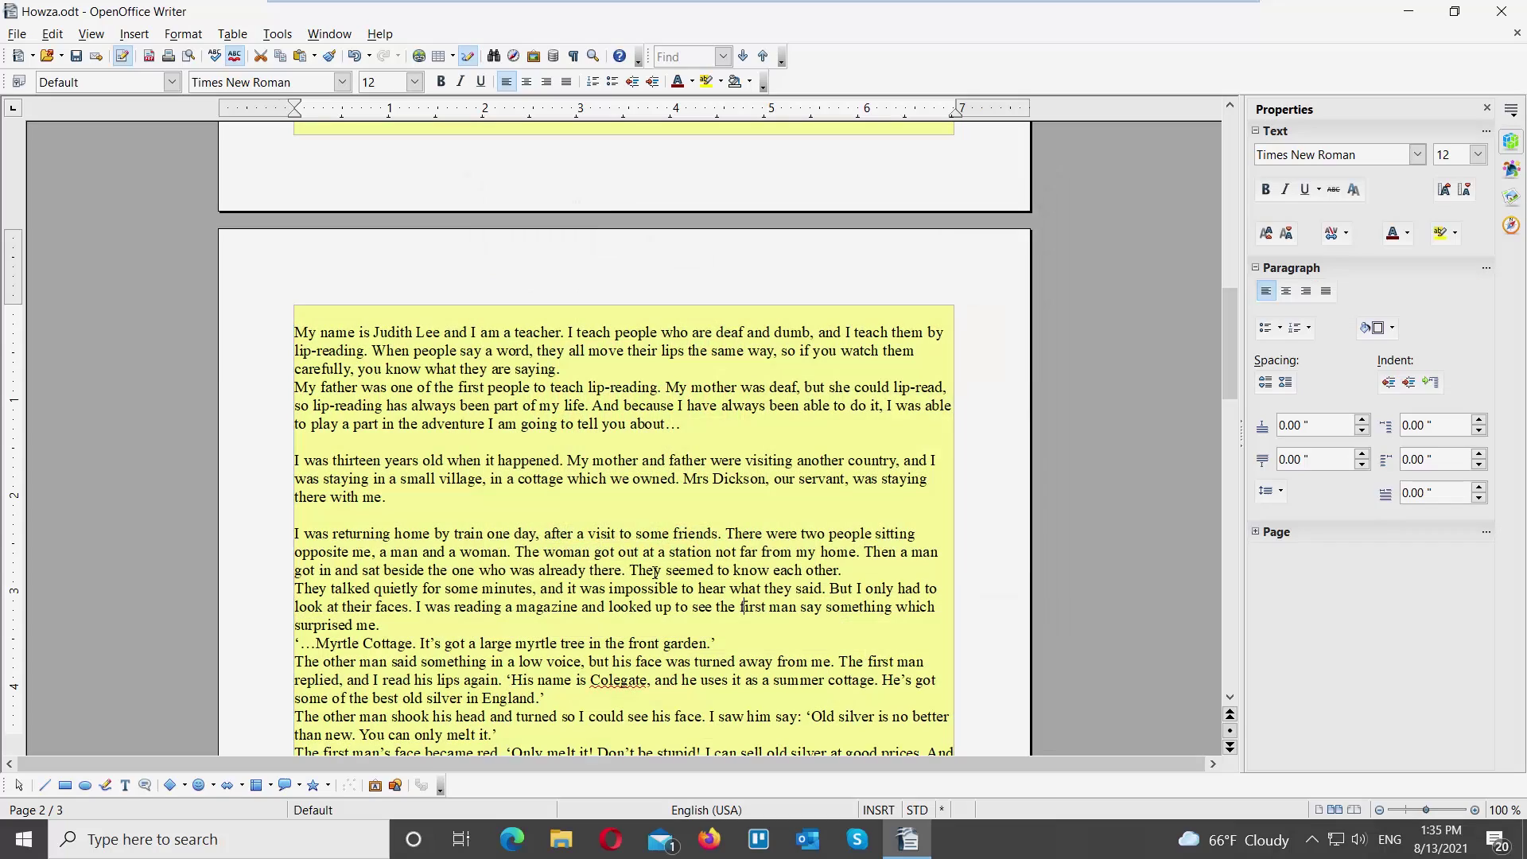